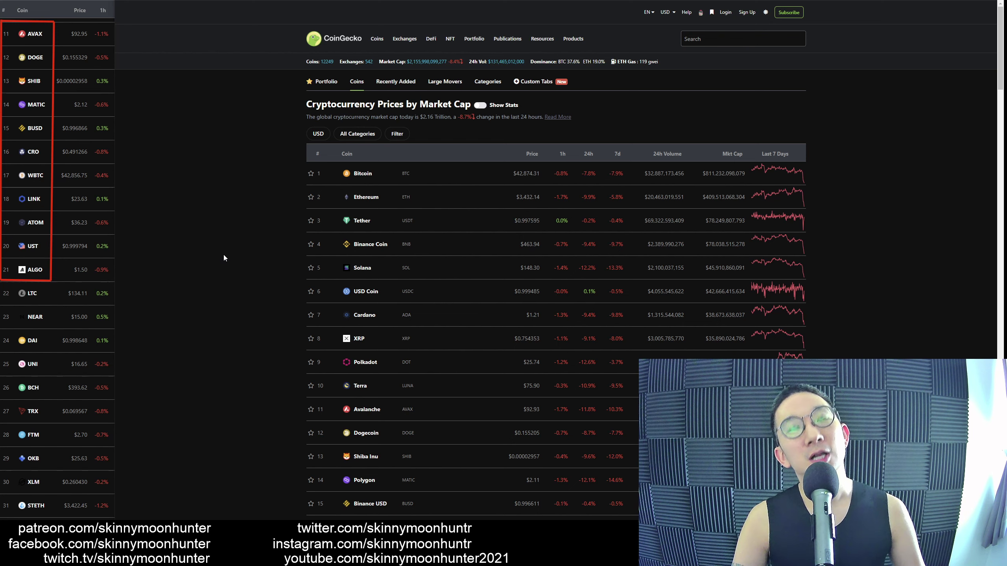
Open the channel's own Twitter profile in a new tab.
key(ctrl+t)
text(twitt)
key(Down)
key(Down)
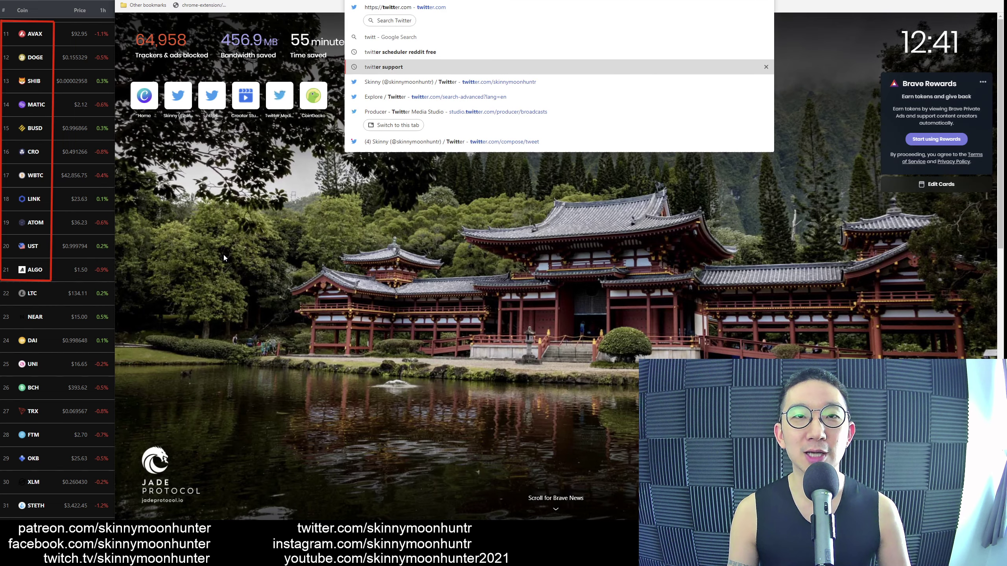
key(Down)
key(Return)
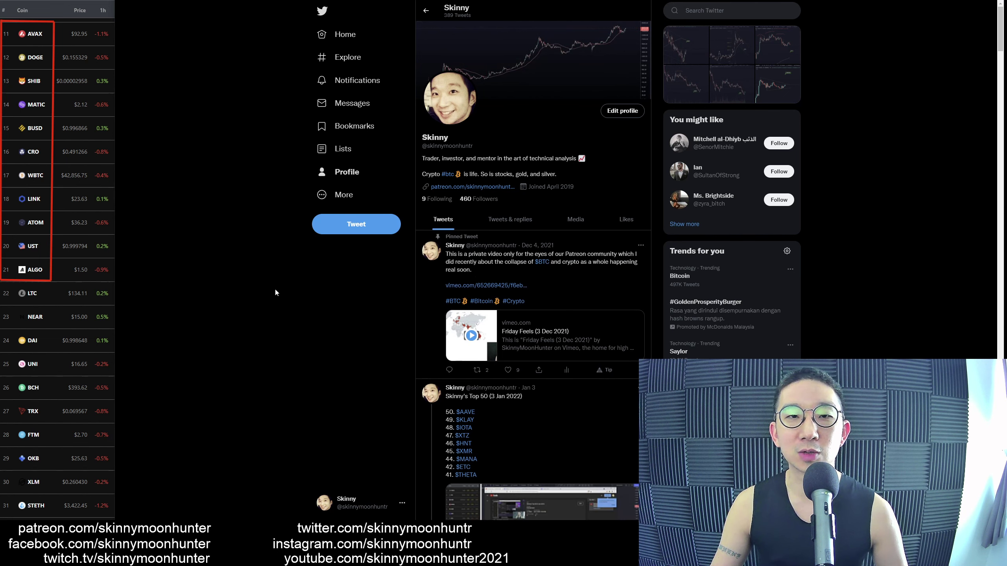
mouse_move(534, 248)
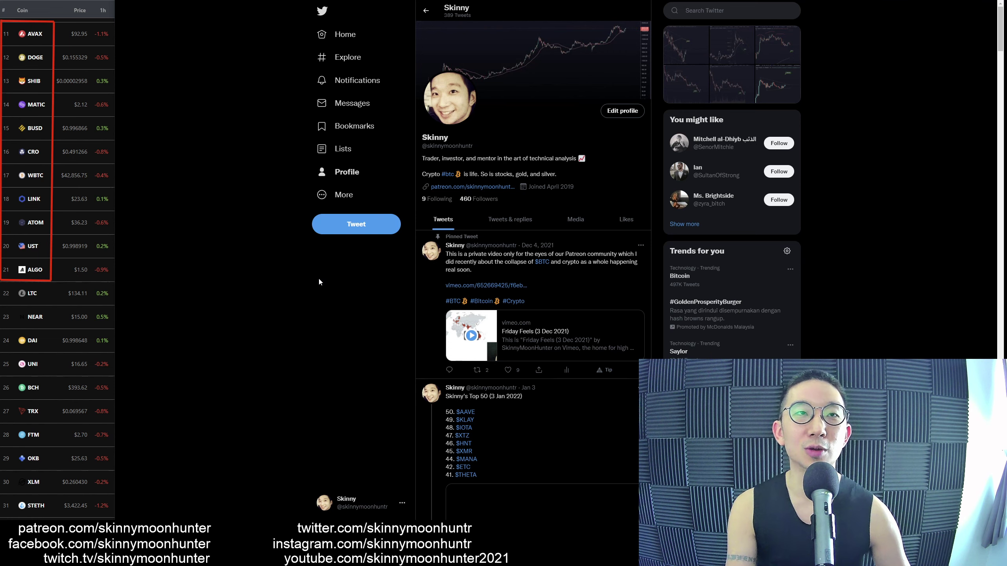
Open a private browser window and look up Patreon in it.
key(ctrl+shift+n)
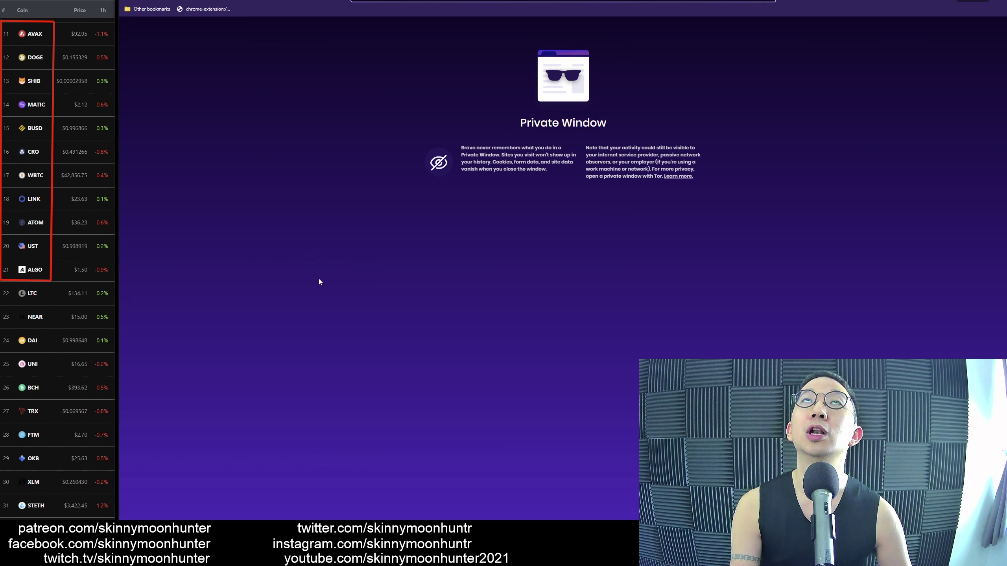
text(patre)
key(Return)
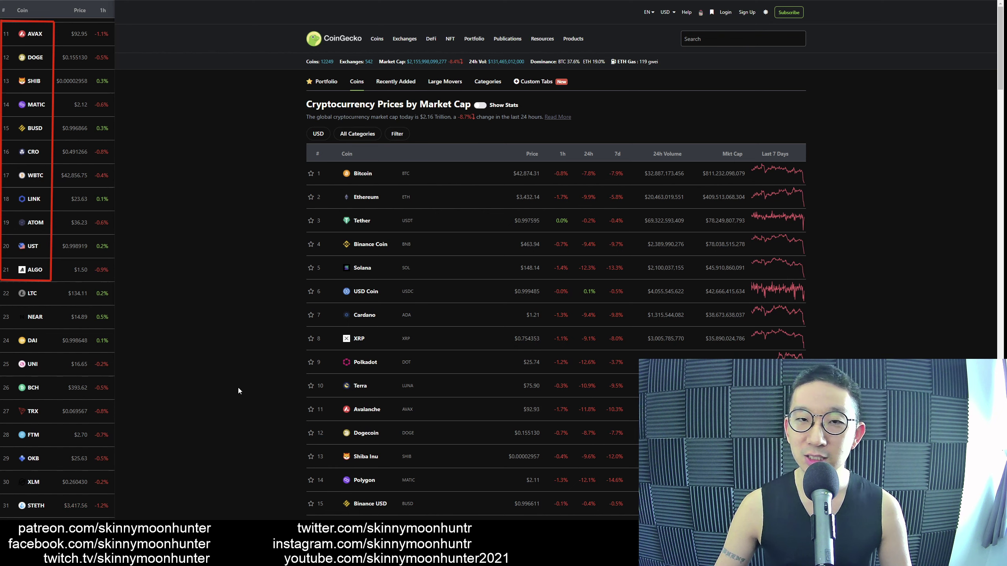
Revisit the Twitter profile, and examine the CoinGecko market-cap list from rank 11 to the high thirties.
key(ctrl+Tab)
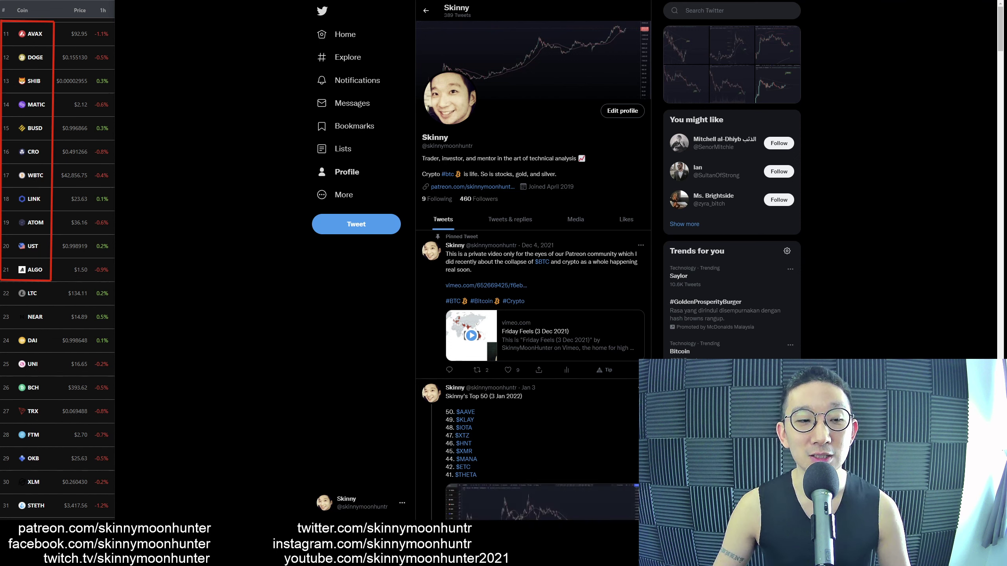
mouse_move(184, 529)
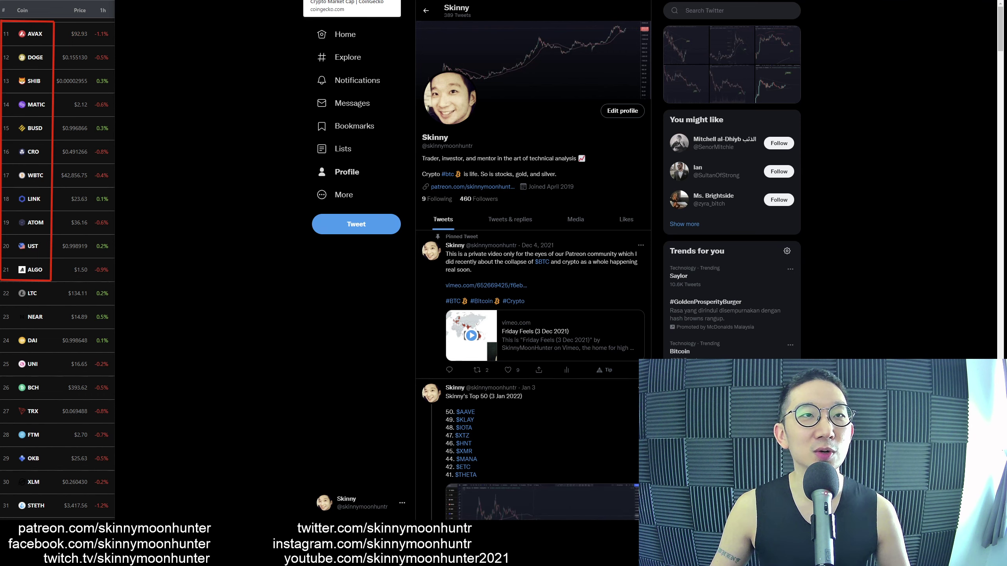
click(317, 1)
scroll(231, 280, down, 10)
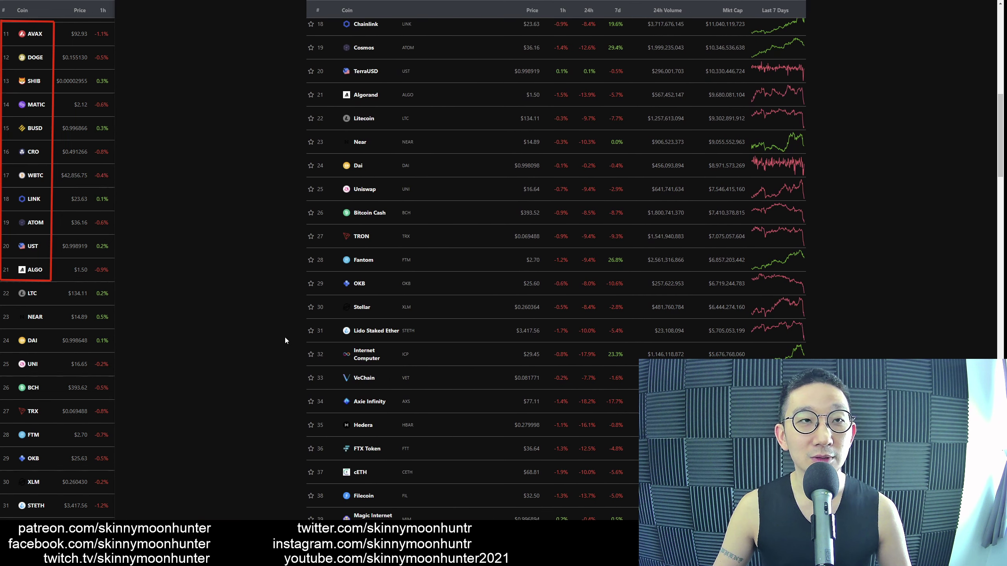
scroll(285, 335, up, 5)
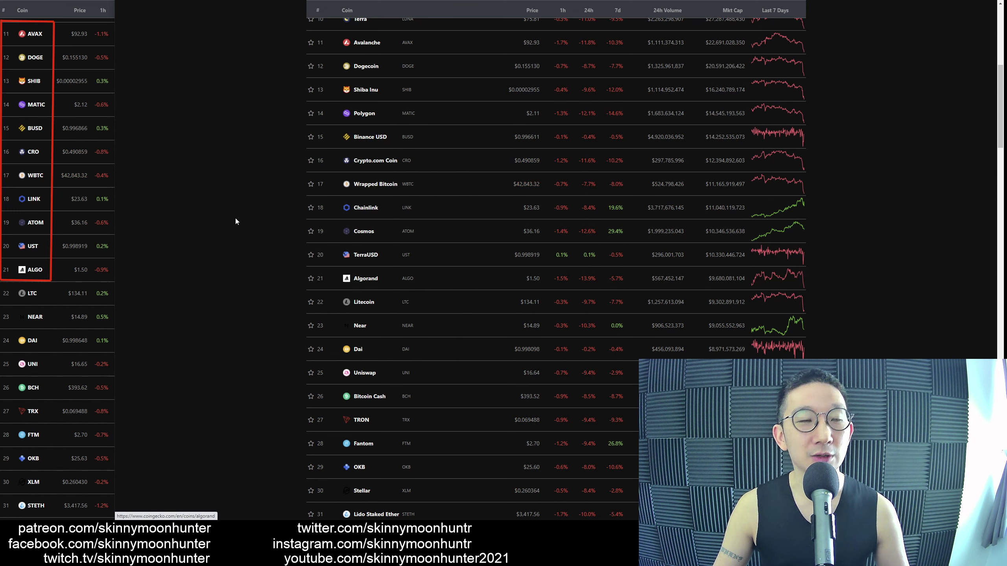
Switch to the ALGOBTC chart in TradingView and brush a rising curve from the latest price to the dashed trendline.
key(ctrl+Tab)
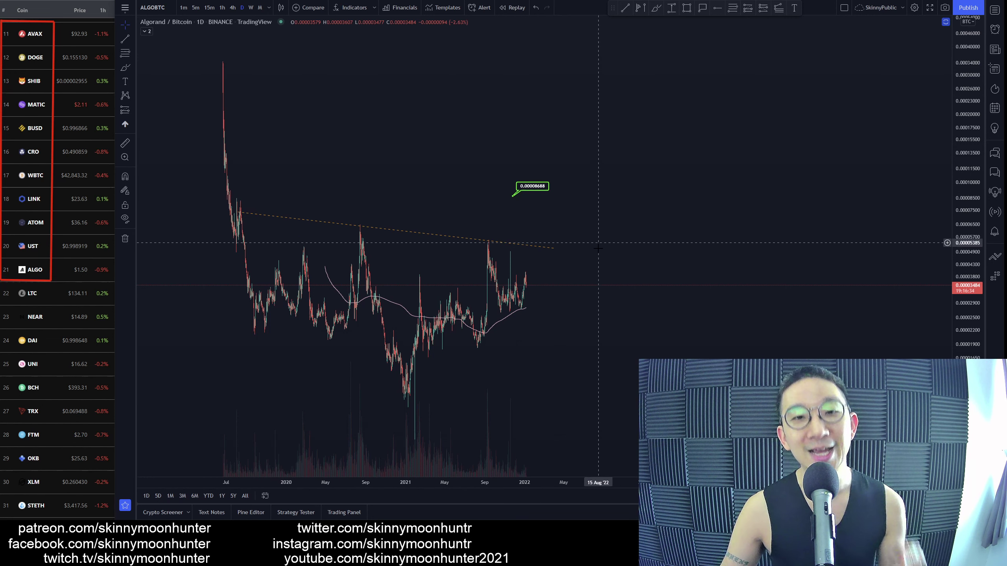
click(656, 7)
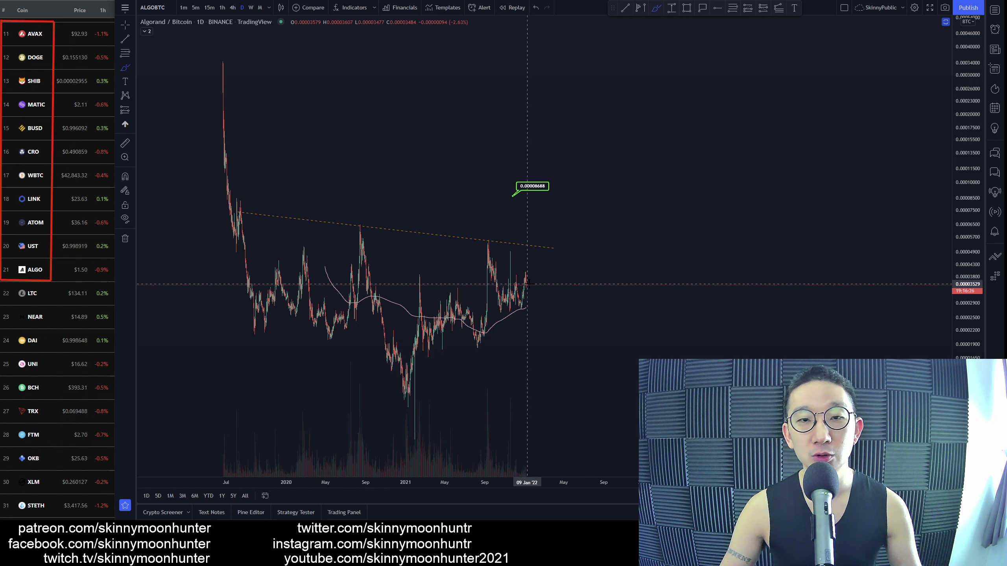
mouse_move(529, 283)
mouse_down()
mouse_move(535, 307)
mouse_move(559, 304)
mouse_move(496, 315)
mouse_move(523, 282)
mouse_move(532, 296)
mouse_move(551, 289)
mouse_move(558, 325)
mouse_up()
key(ctrl+z)
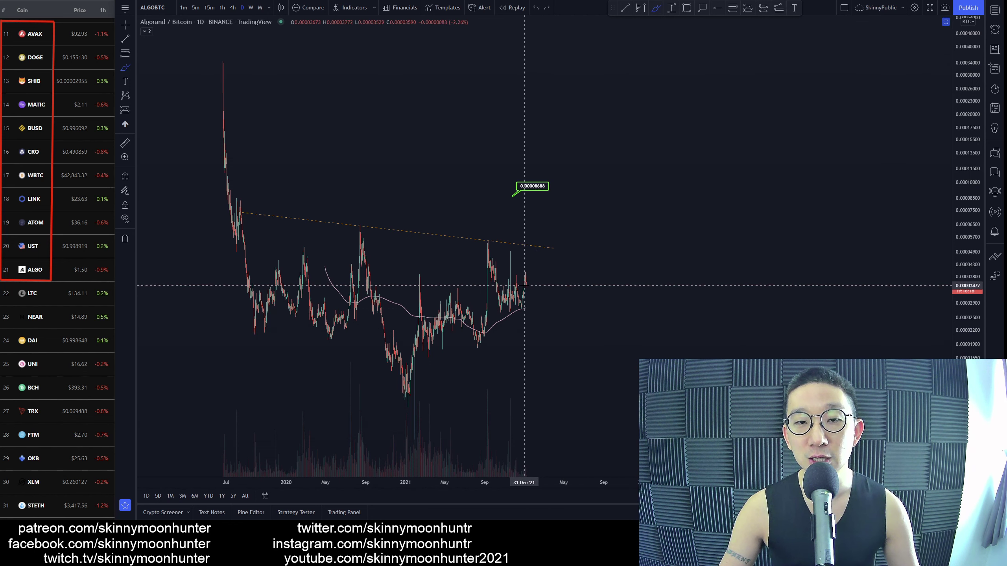
drag(526, 286, 540, 248)
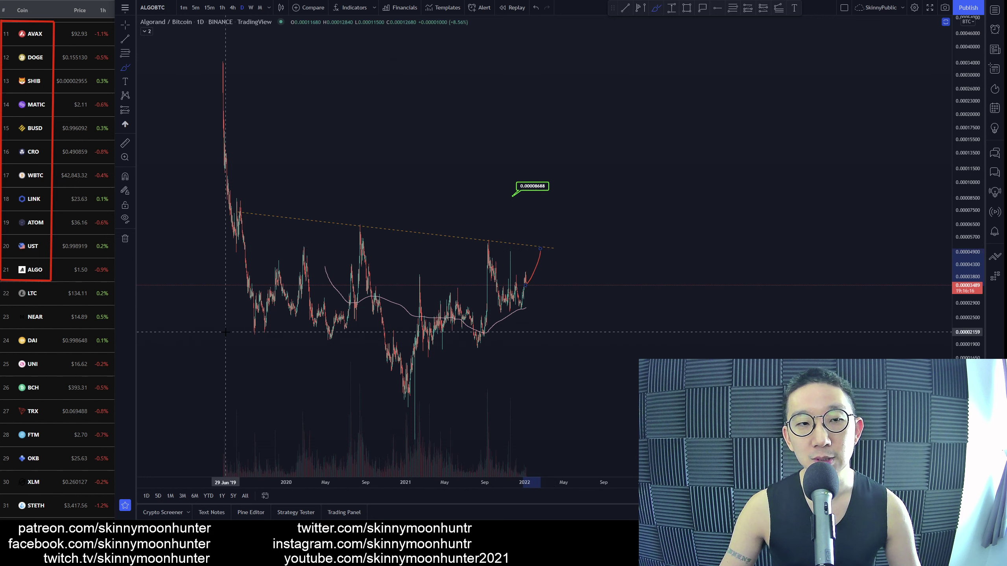
Brush arcs under the left shoulder, head and right shoulder, plus a rising breakout path beyond the dashed neckline.
drag(227, 334, 315, 340)
drag(351, 398, 452, 424)
drag(499, 325, 543, 304)
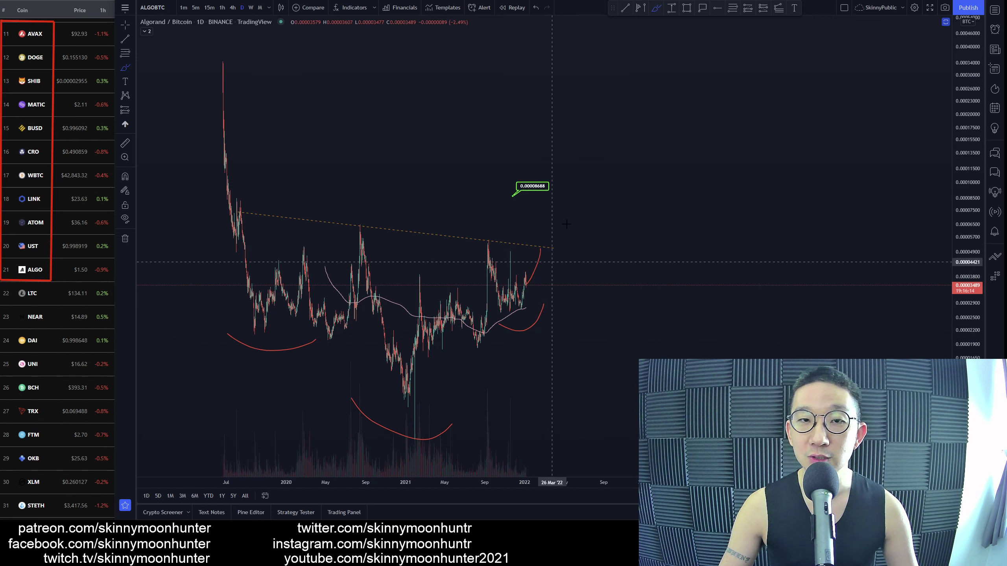
mouse_move(553, 260)
mouse_down()
mouse_move(585, 180)
mouse_move(592, 195)
mouse_up()
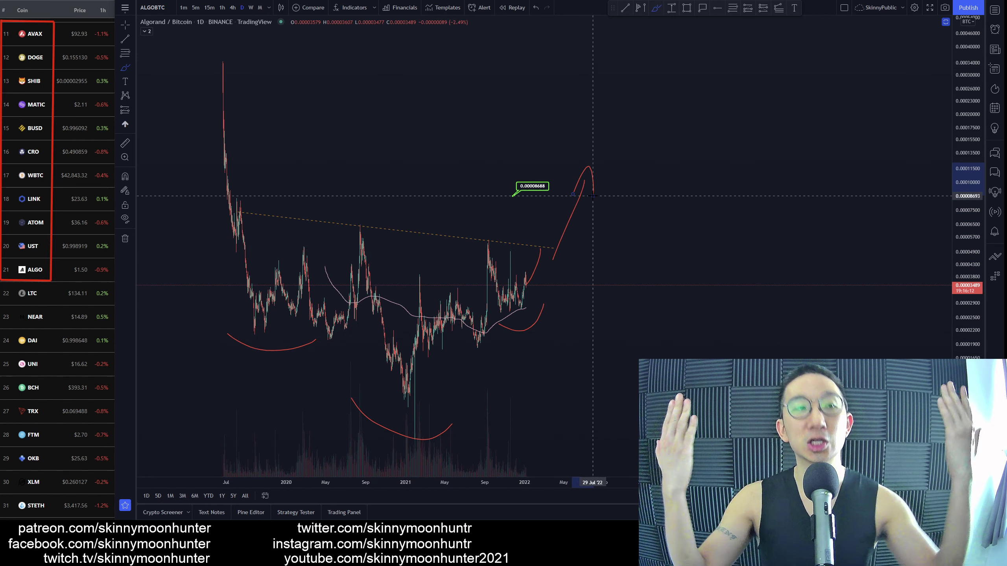
Undo the brush strokes on the ALGOBTC chart, and try circling the whole price pattern.
key(ctrl)
key(ctrl+z)
key(ctrl+z)
key(ctrl+z)
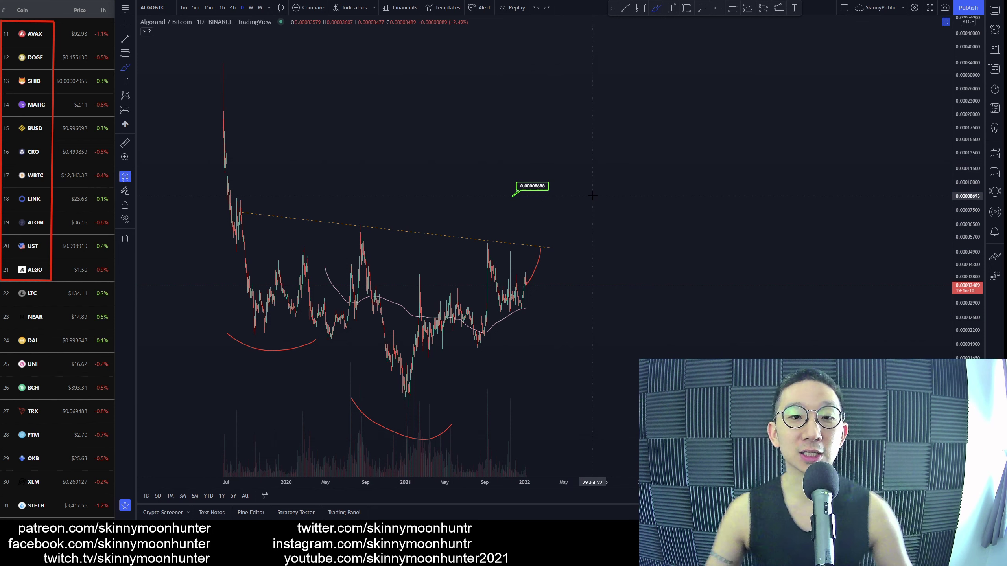
key(ctrl+z)
key(ctrl+z)
key(ctrl+z)
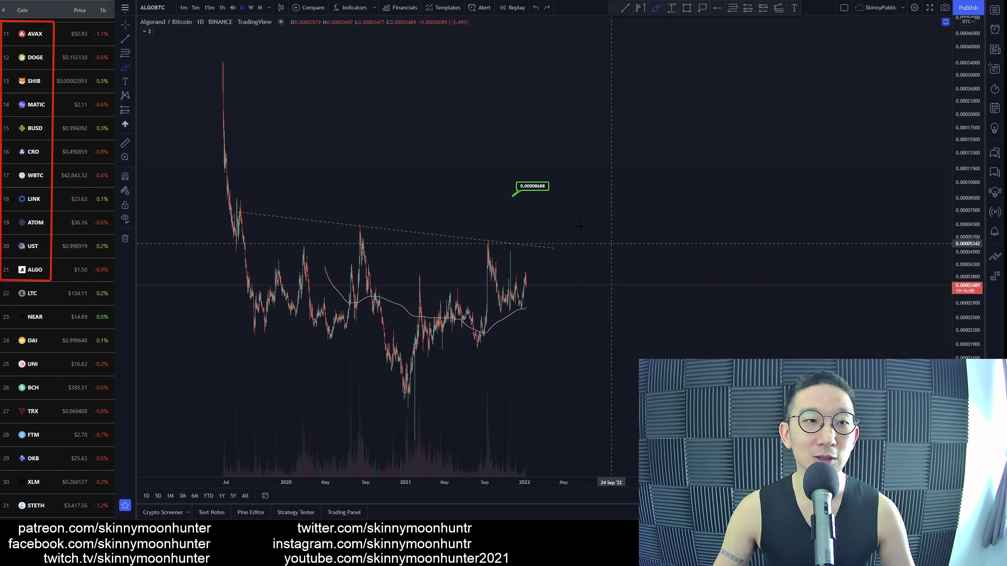
mouse_move(610, 242)
mouse_down()
mouse_move(139, 292)
mouse_move(638, 200)
mouse_move(617, 191)
mouse_up()
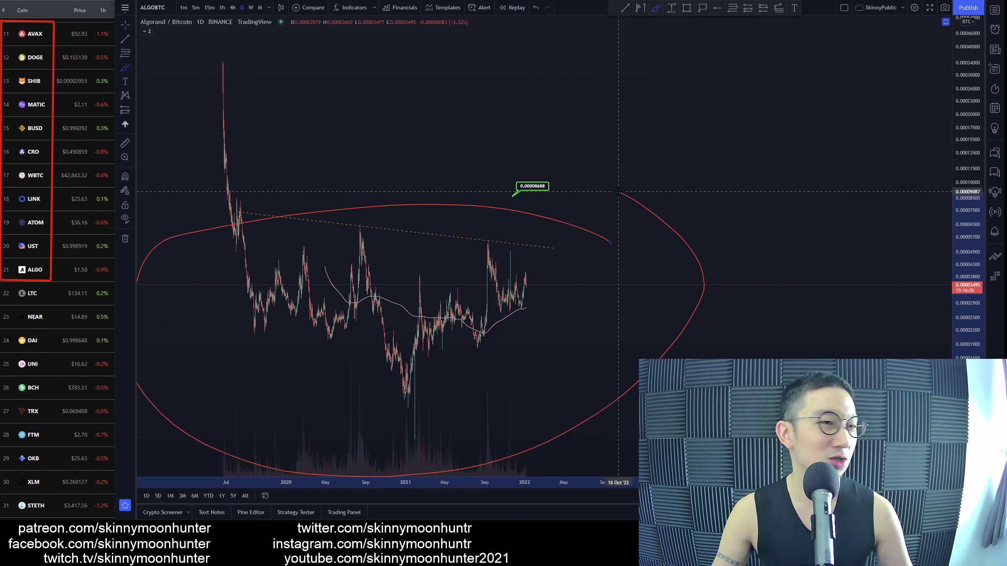
key(ctrl+z)
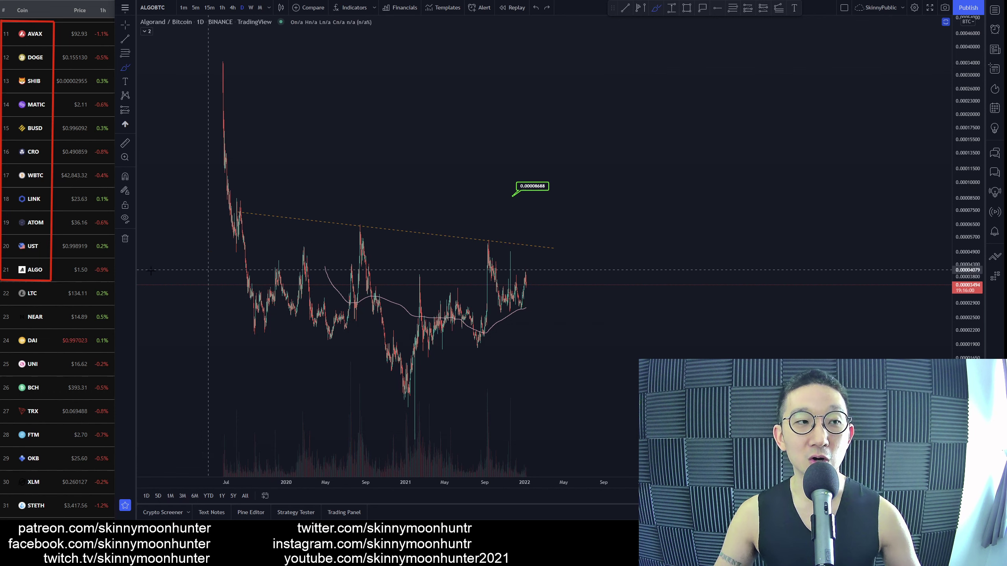
Load the ALGOUSDT chart from Binance.
text(ALGOUSDT)
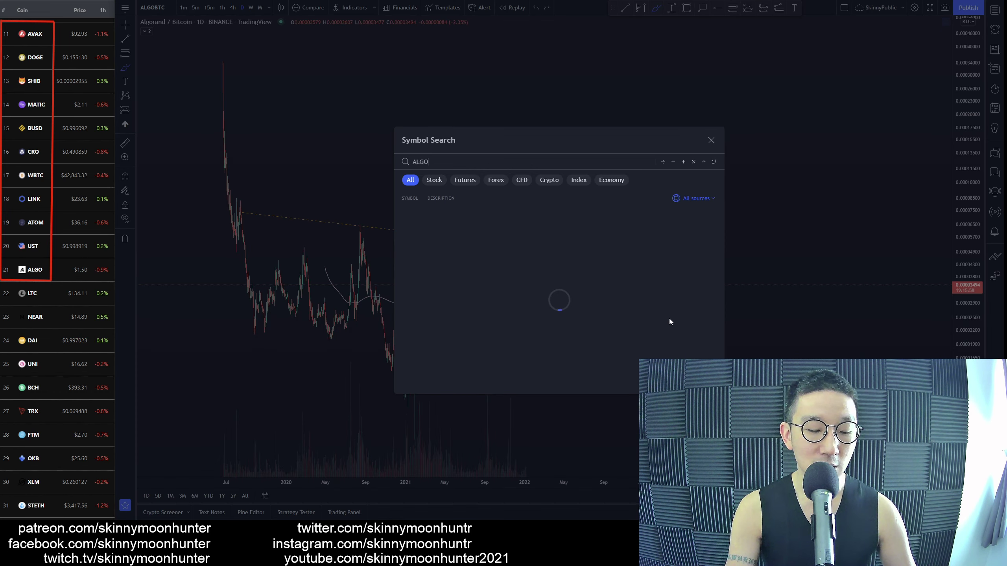
key(Down)
key(Return)
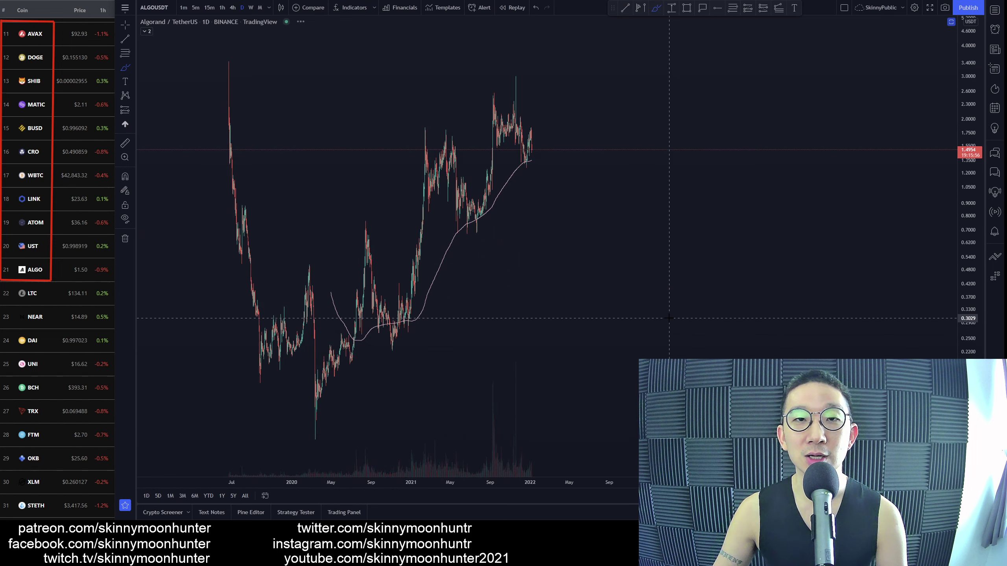
Try brushing the late-2021 top's neckline and peaks, and a falling projection with a rebound from the latest price.
scroll(527, 242, up, 10)
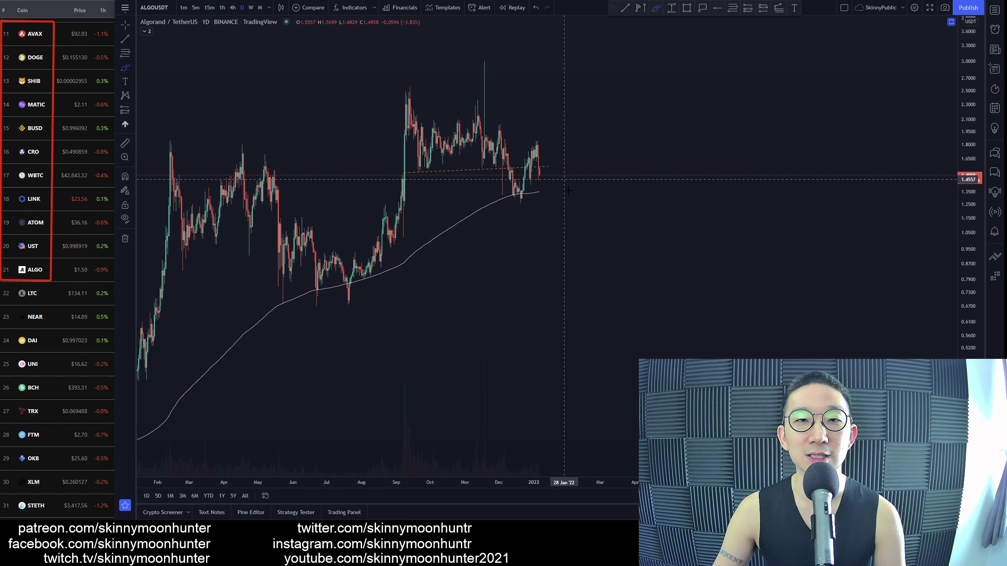
mouse_move(400, 172)
mouse_down()
mouse_move(411, 104)
mouse_move(501, 133)
mouse_move(518, 208)
mouse_move(535, 142)
mouse_move(540, 191)
mouse_up()
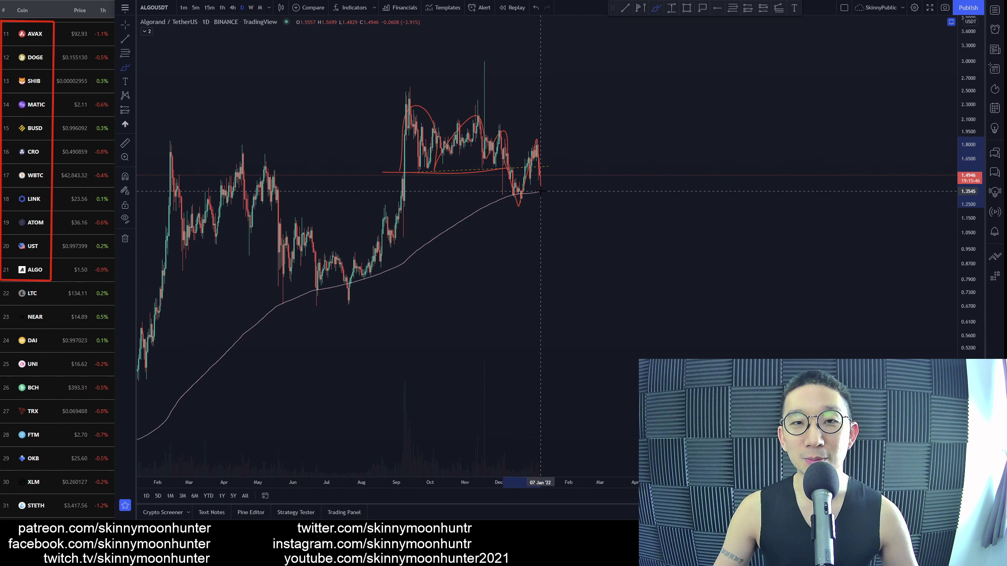
key(ctrl+z)
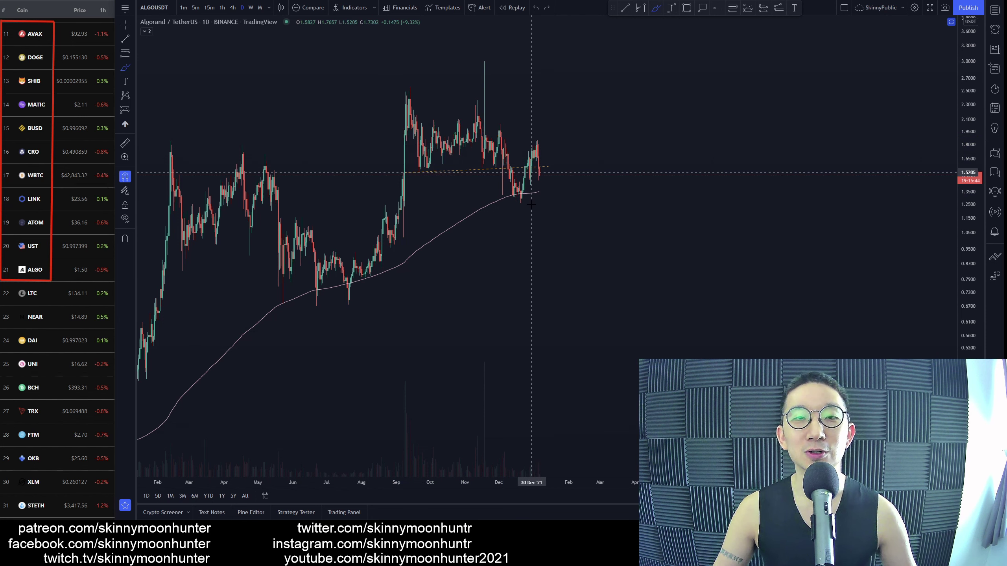
mouse_move(545, 172)
mouse_down()
mouse_move(588, 264)
mouse_move(602, 233)
mouse_up()
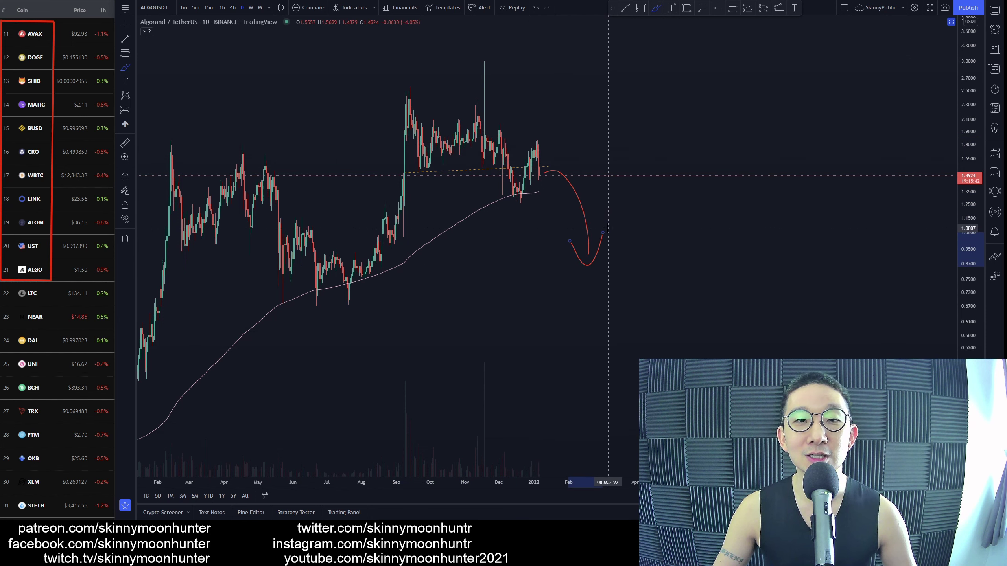
key(ctrl+z)
Try circling the price dips around the moving average in the second half of 2020 and in mid-2021.
scroll(563, 204, down, 2)
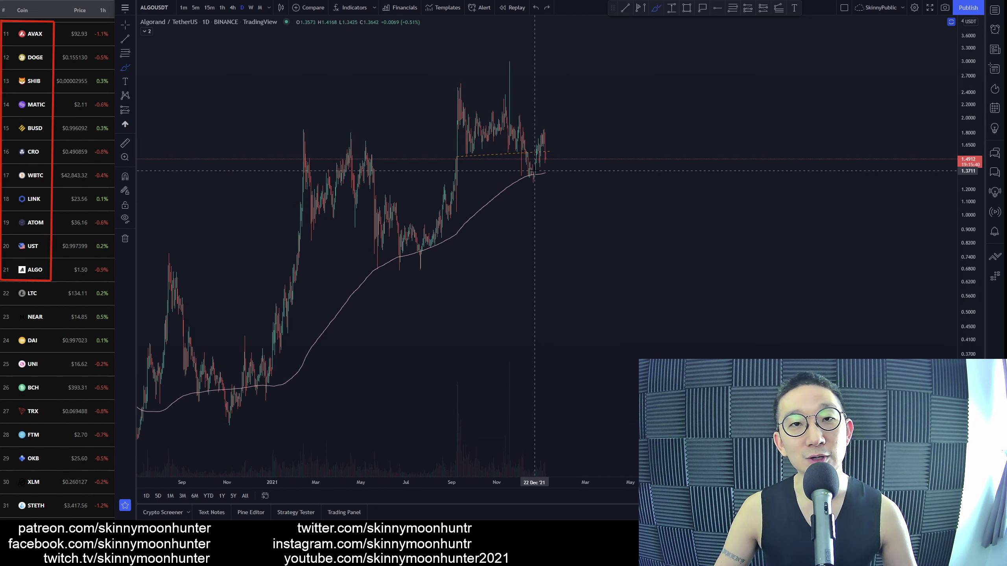
mouse_move(461, 67)
mouse_down()
mouse_move(595, 135)
mouse_move(460, 65)
mouse_up()
key(ctrl+z)
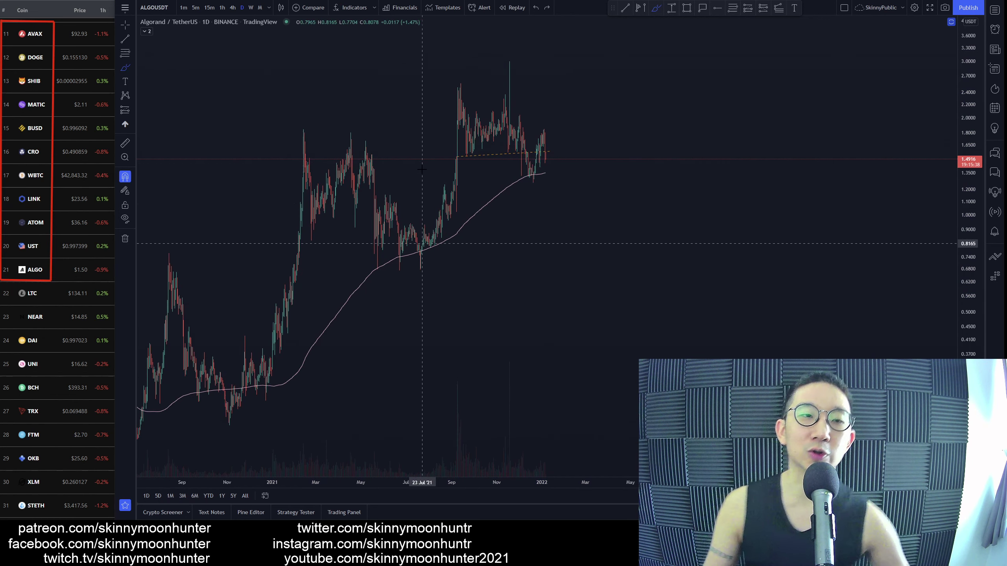
scroll(421, 169, down, 2)
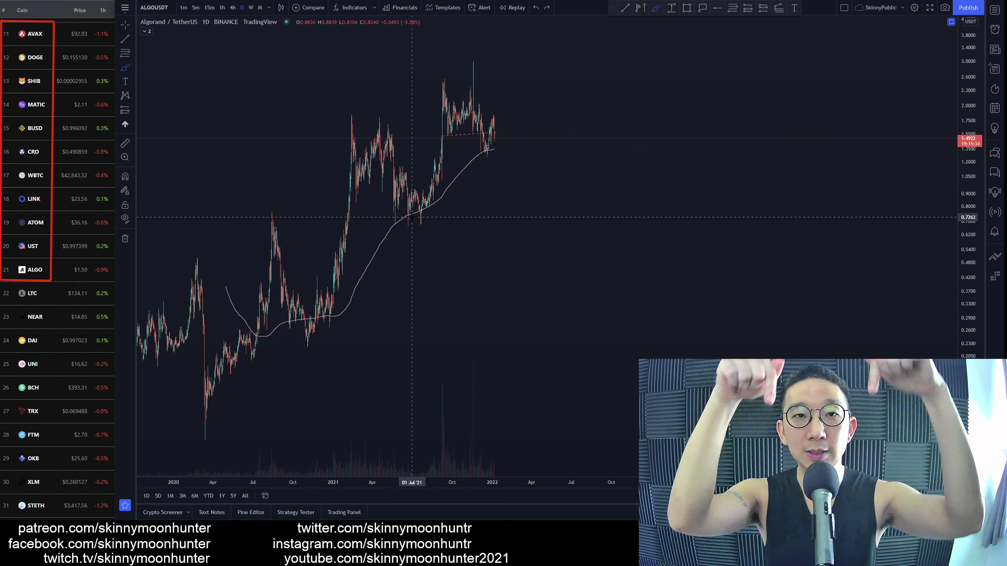
mouse_move(343, 315)
mouse_down()
mouse_move(273, 313)
mouse_move(317, 351)
mouse_move(338, 320)
mouse_up()
mouse_move(395, 202)
mouse_down()
mouse_move(428, 240)
mouse_move(402, 200)
mouse_up()
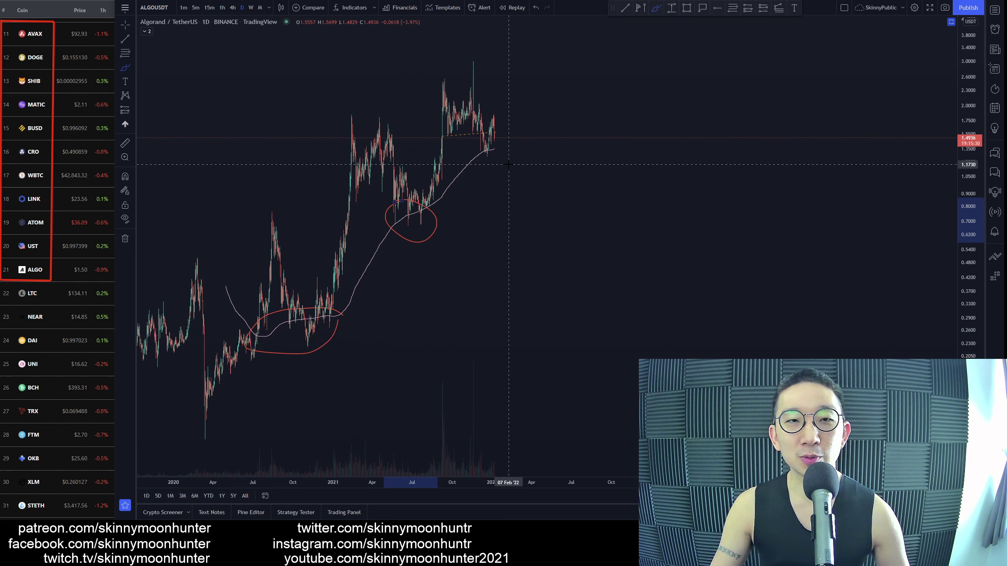
key(ctrl+z)
key(ctrl+z)
Try brushing downward paths from the late-2020 low and from the early-2021 peak toward mid-2021.
mouse_move(292, 308)
mouse_down()
mouse_move(308, 345)
mouse_move(397, 413)
mouse_up()
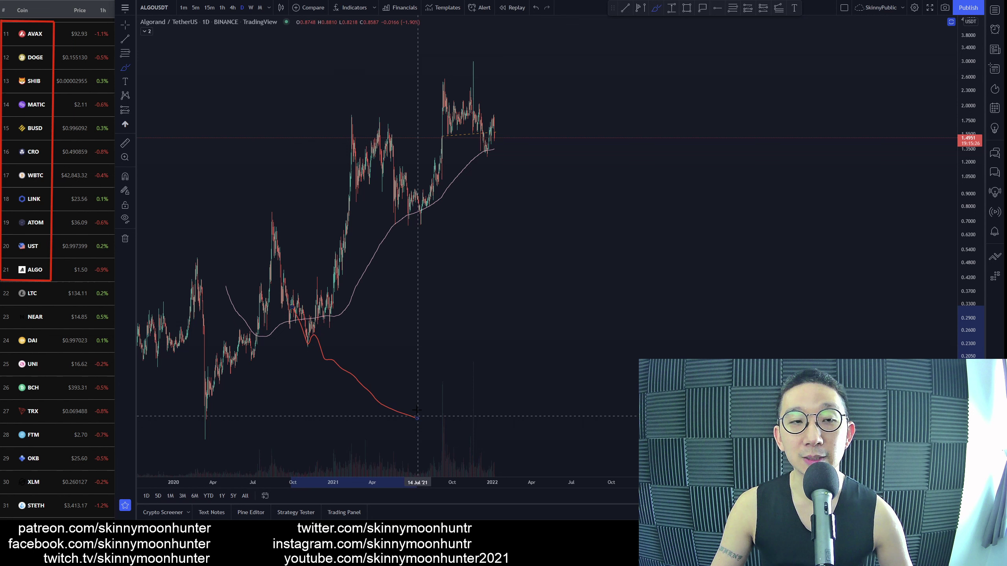
key(ctrl+z)
drag(347, 126, 411, 225)
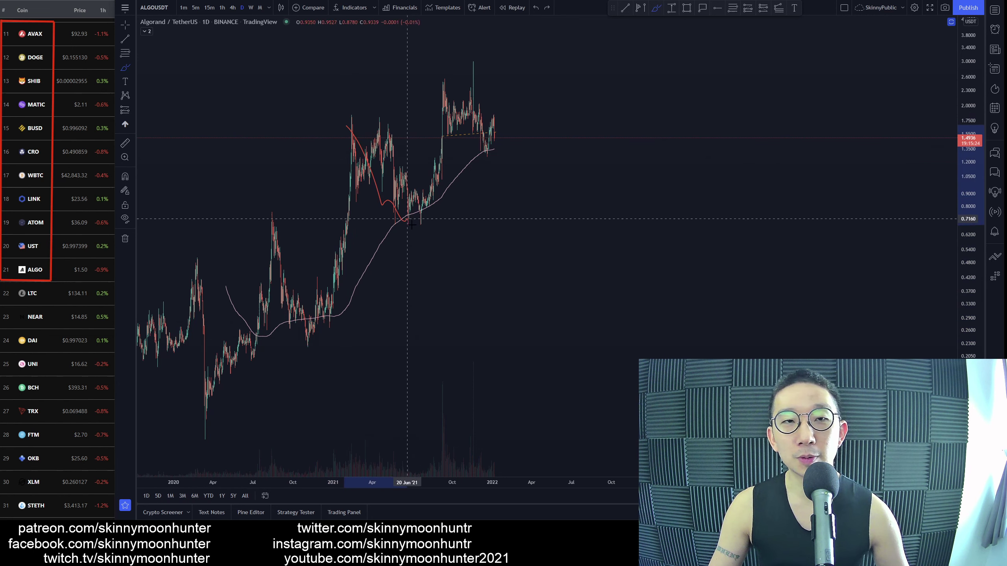
key(ctrl+z)
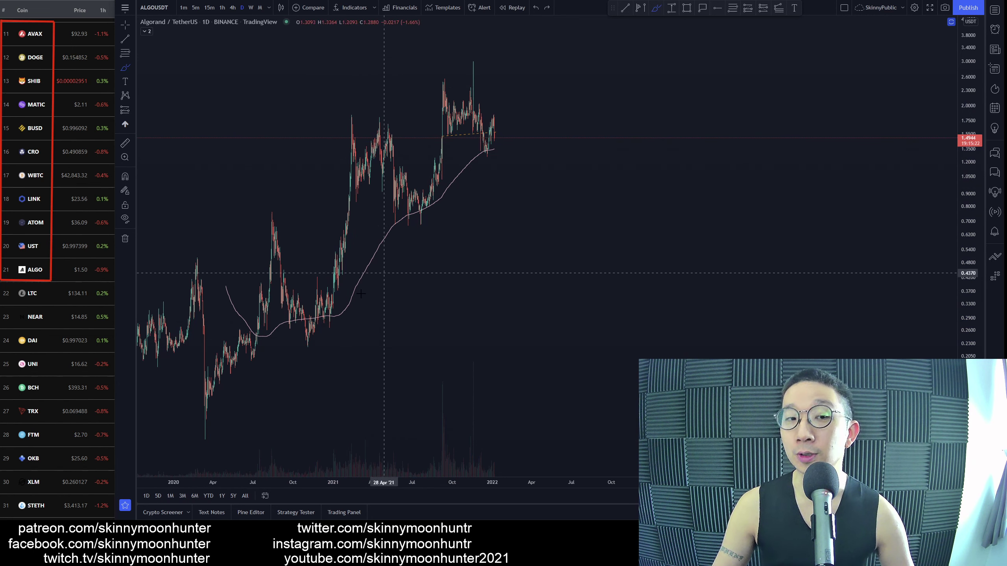
mouse_move(308, 330)
mouse_down()
mouse_move(317, 354)
mouse_move(359, 389)
mouse_move(408, 393)
mouse_up()
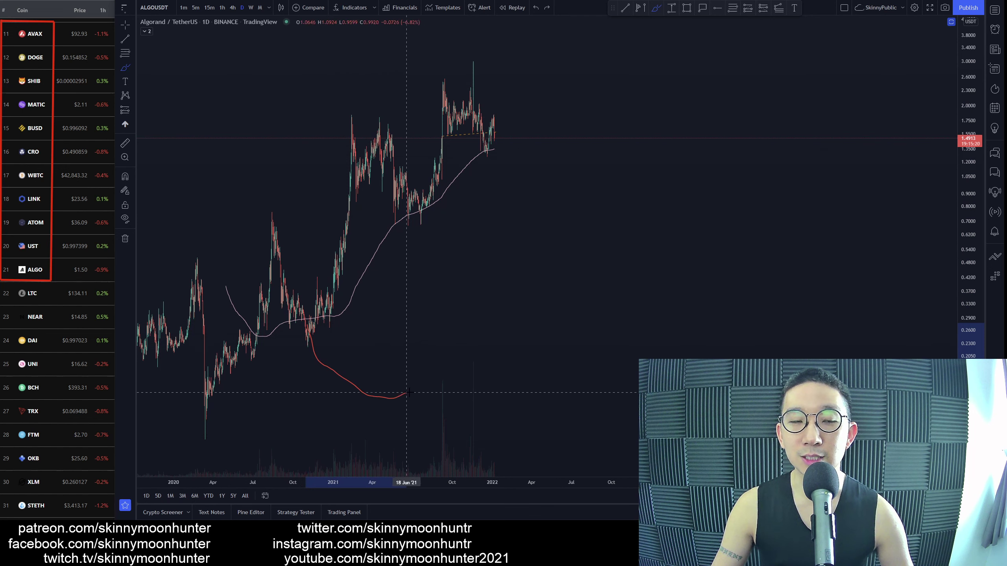
key(ctrl+z)
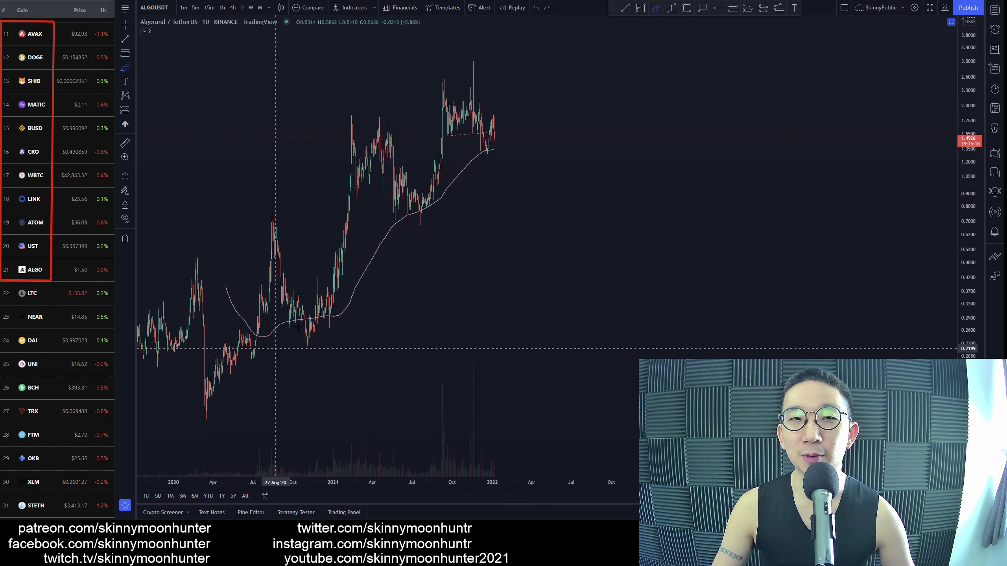
Try brushing a long decline from the latest price into 2022 that flattens out around 0.33.
mouse_move(494, 136)
mouse_down()
mouse_move(593, 249)
mouse_move(644, 288)
mouse_move(708, 306)
mouse_up()
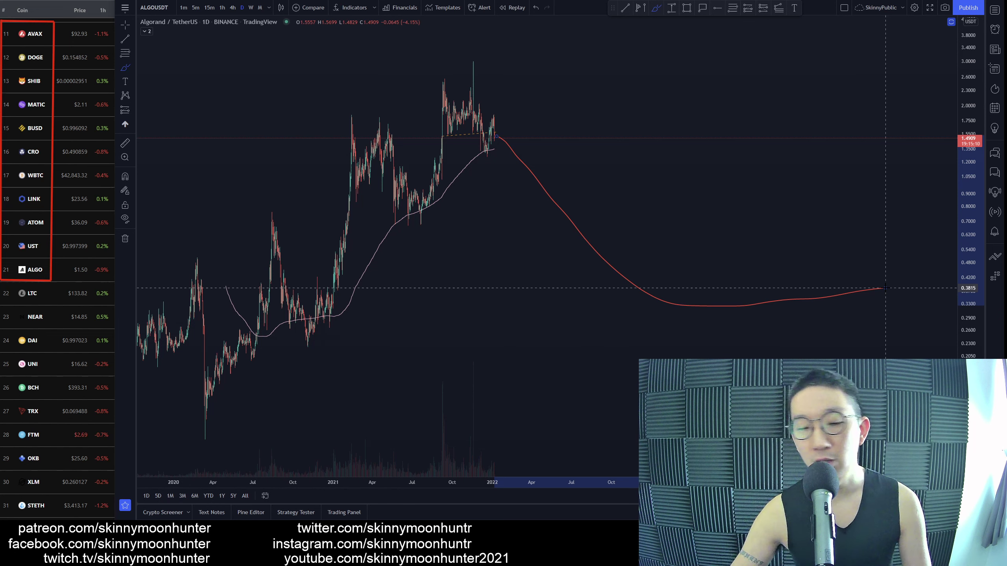
key(ctrl+z)
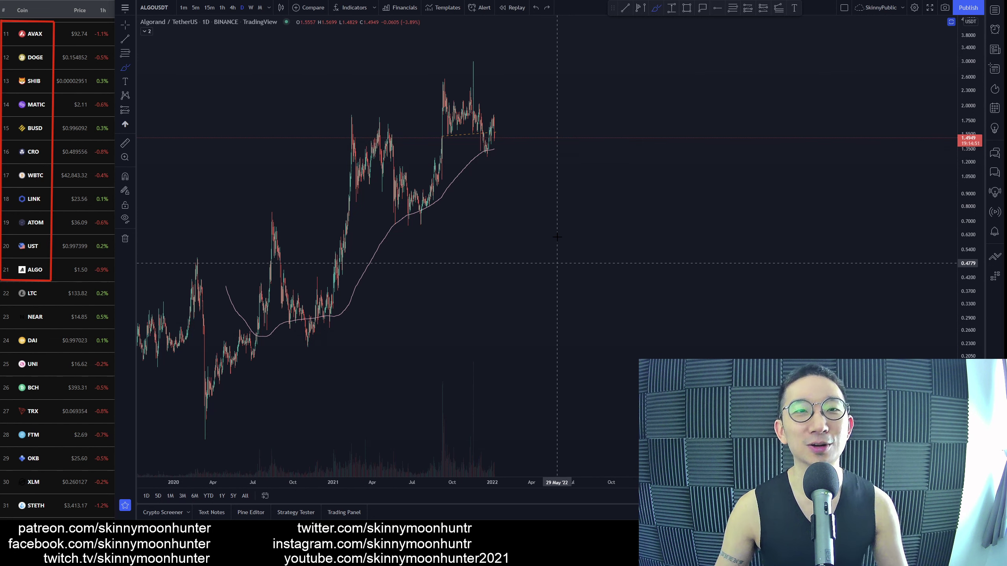
Try brushing strokes over the late-2021 peaks and the area around the latest price.
scroll(498, 233, up, 3)
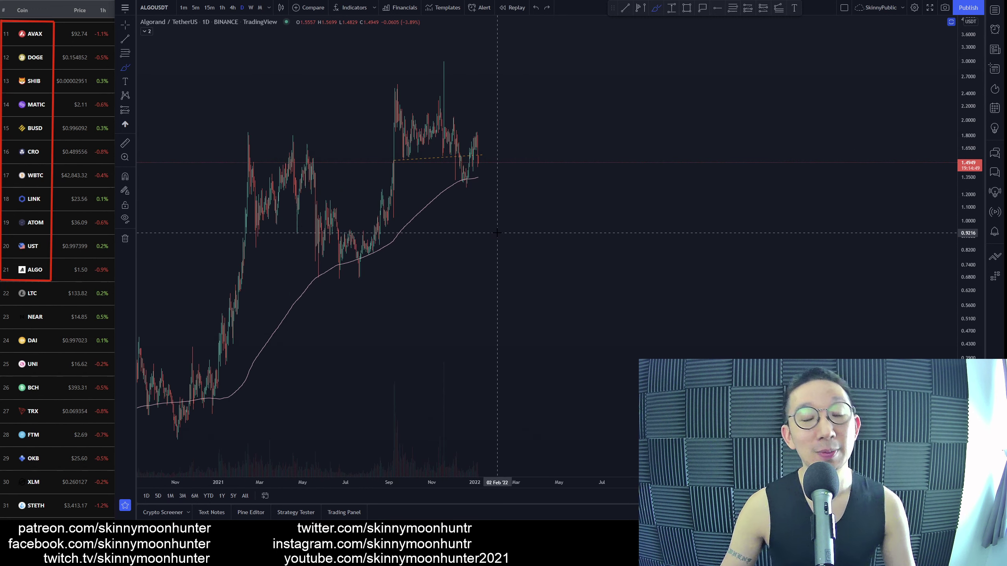
key(ctrl)
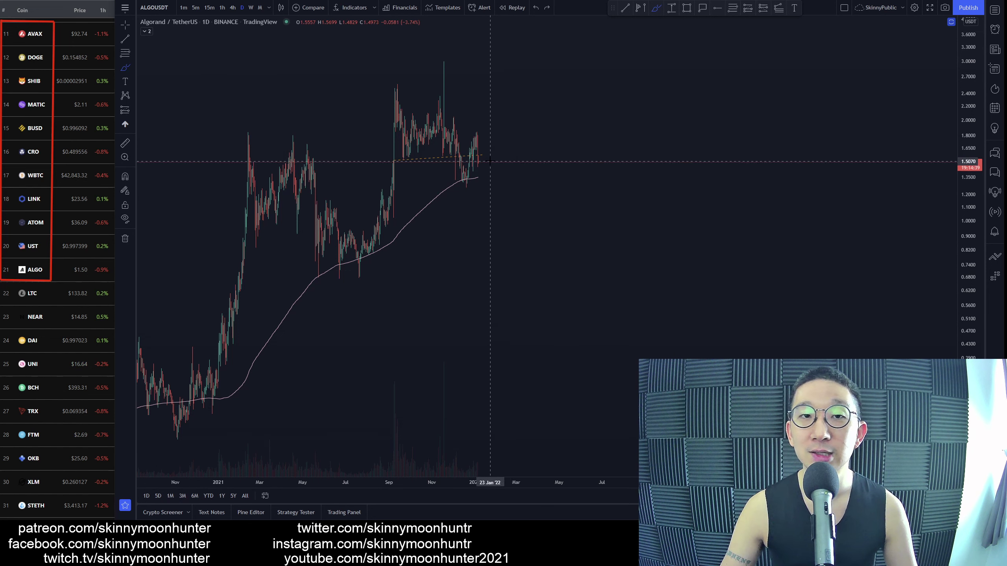
drag(533, 137, 460, 41)
mouse_move(402, 61)
mouse_down()
mouse_move(518, 107)
mouse_move(442, 223)
mouse_move(465, 117)
mouse_up()
key(ctrl+z)
key(ctrl+z)
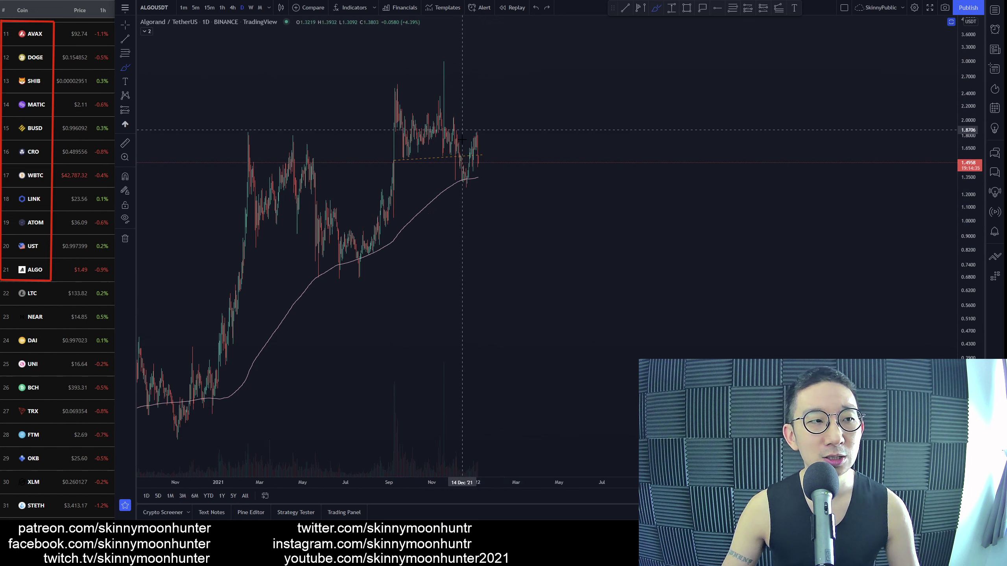